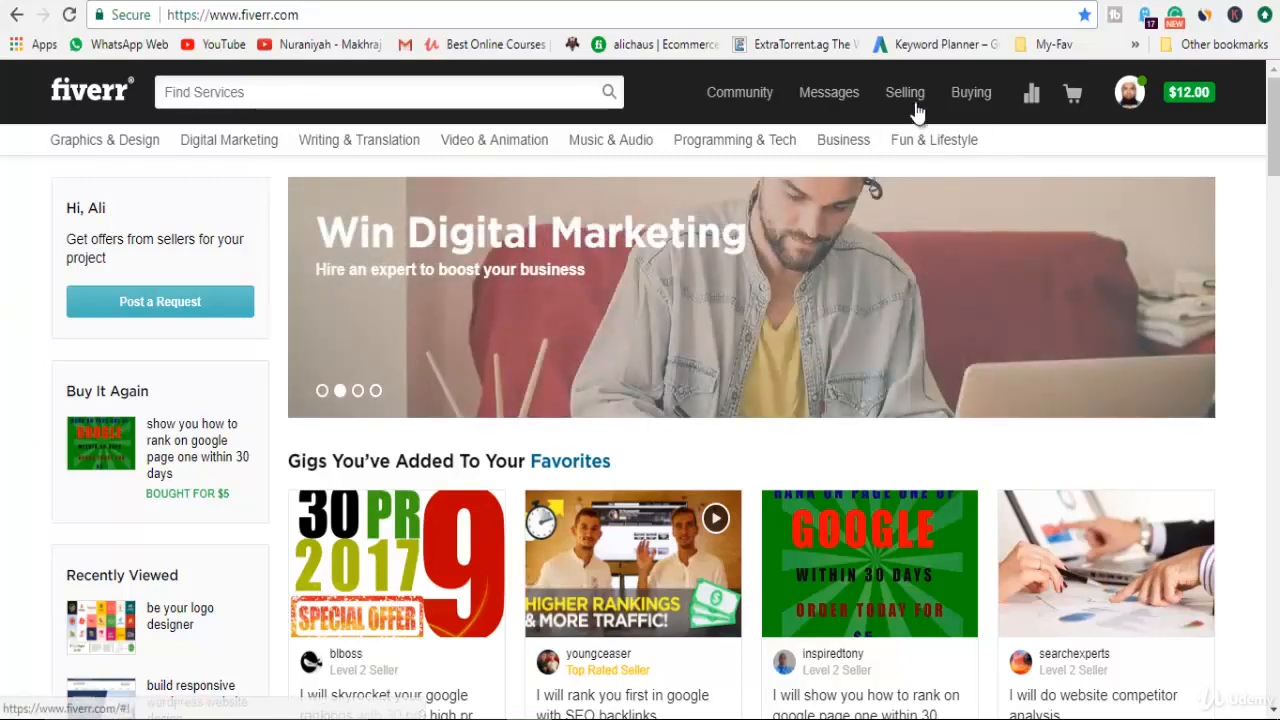
- Open the seller's gigs page and look through the list of active gigs
mouse_move(912, 100)
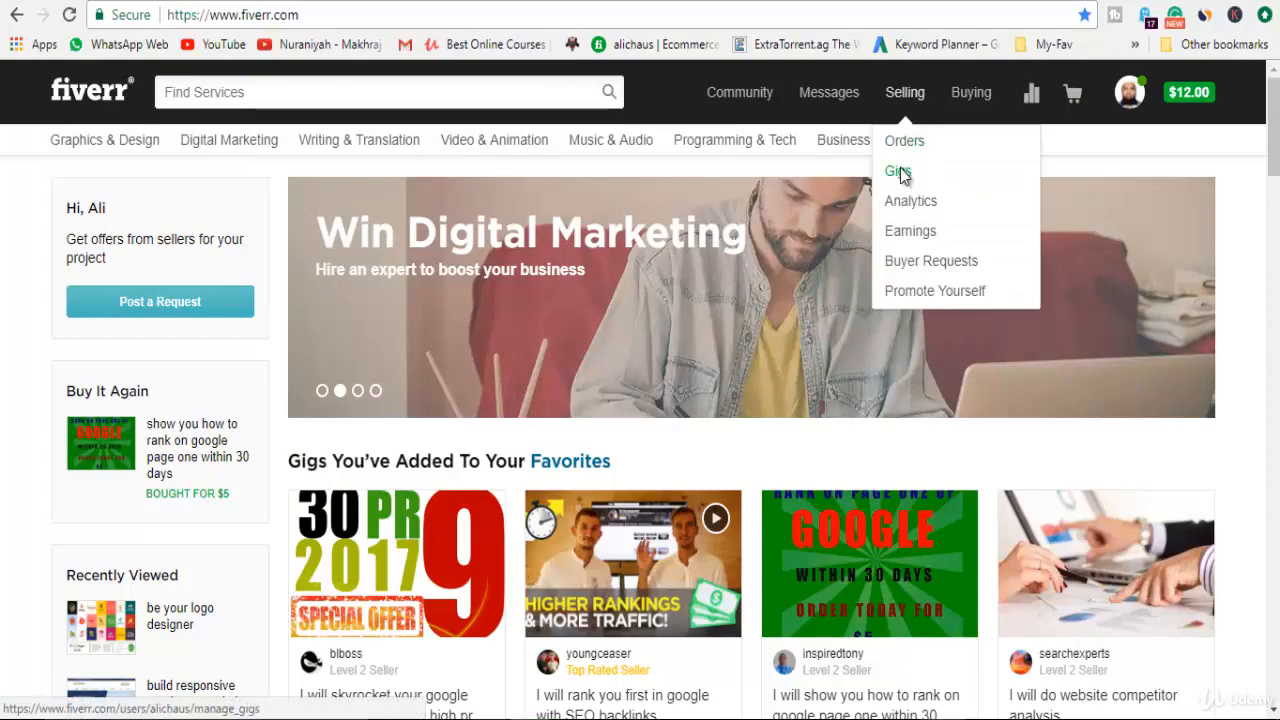
click(900, 172)
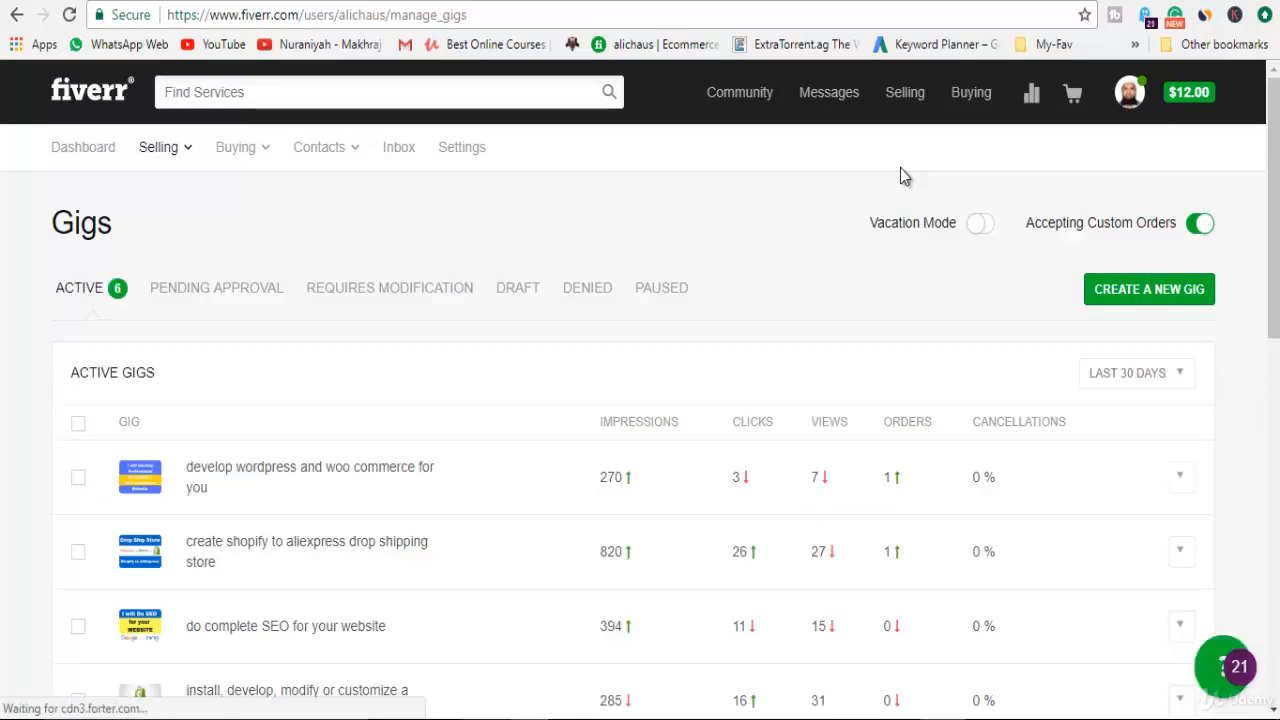
scroll(900, 168, down, 1)
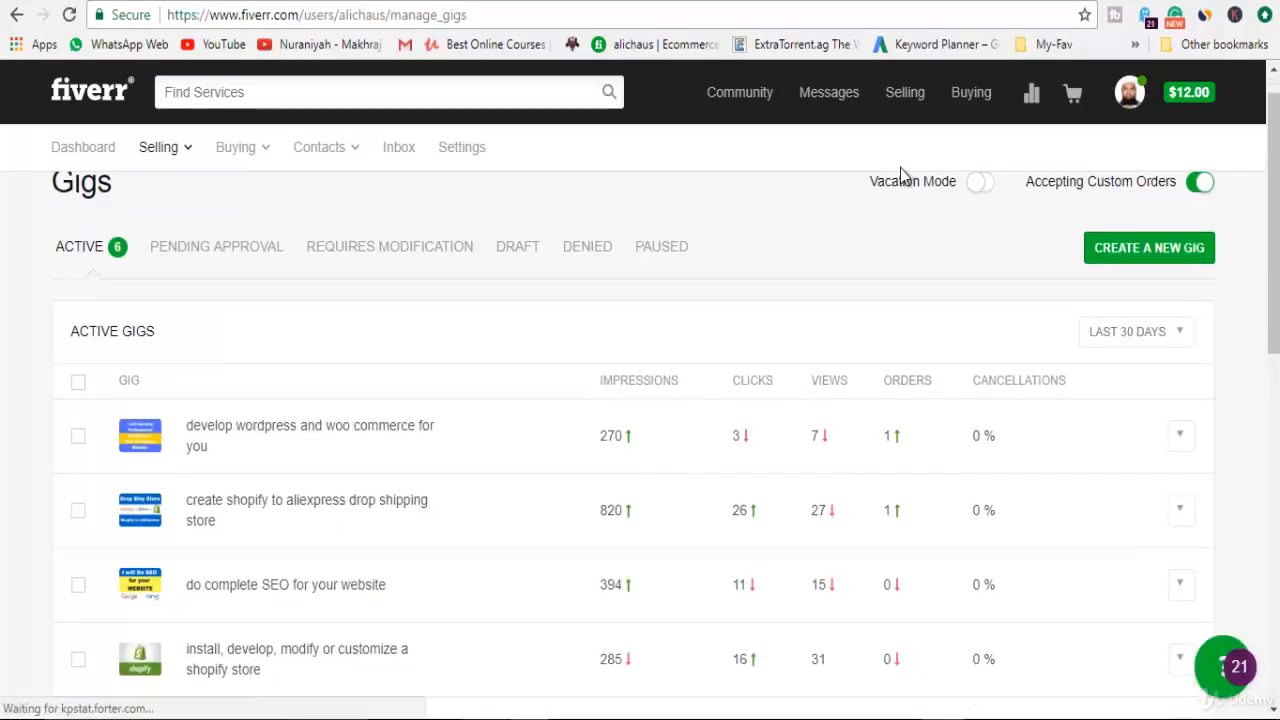
scroll(900, 175, down, 2)
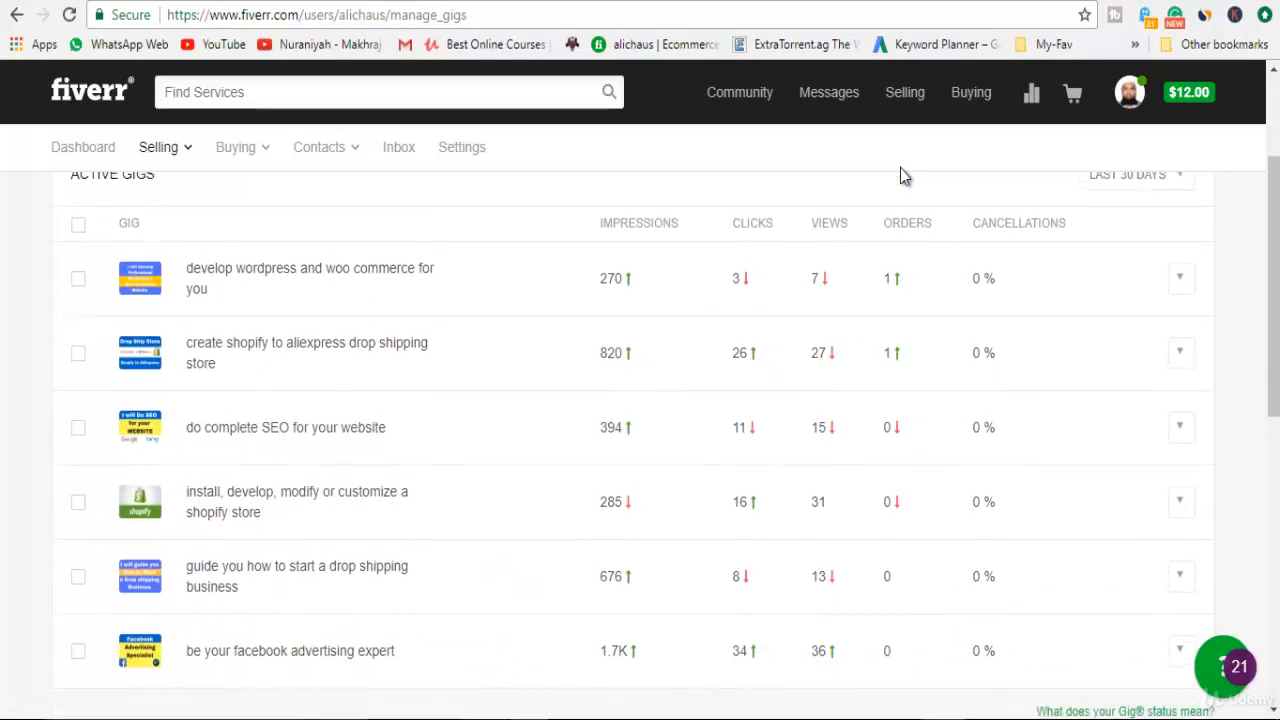
scroll(900, 175, down, 1)
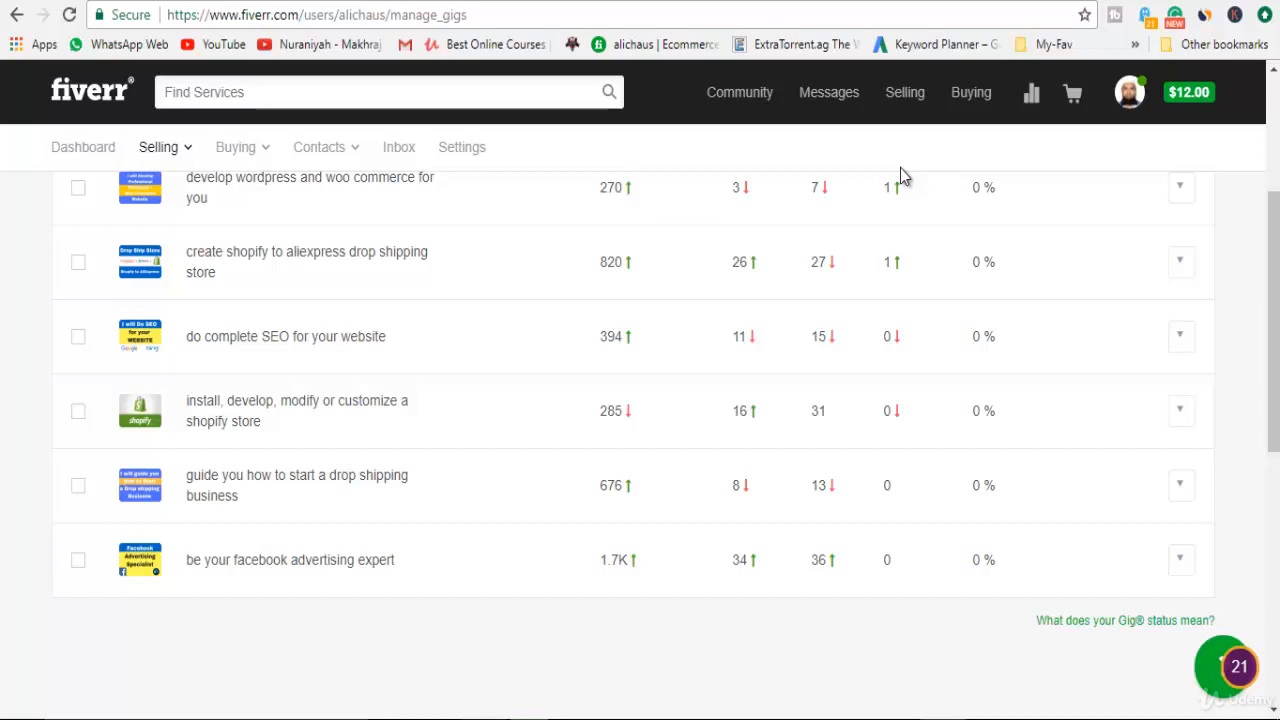
scroll(900, 175, up, 1)
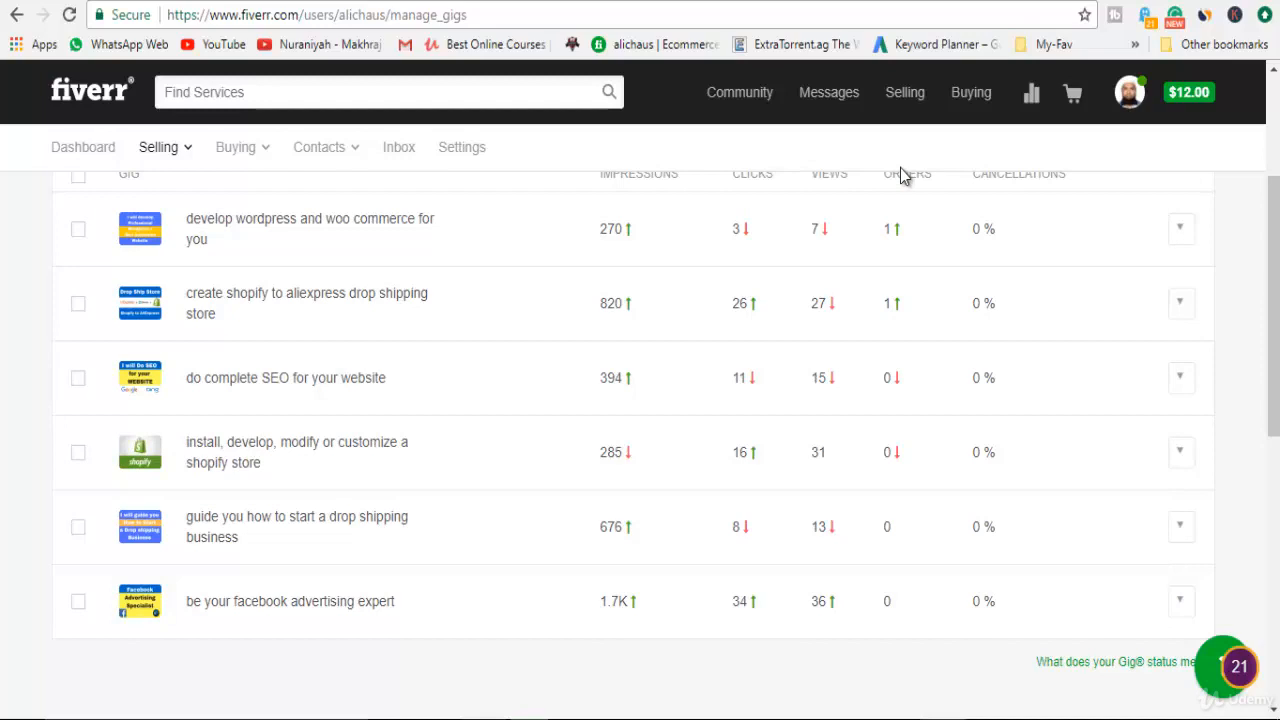
scroll(905, 175, up, 2)
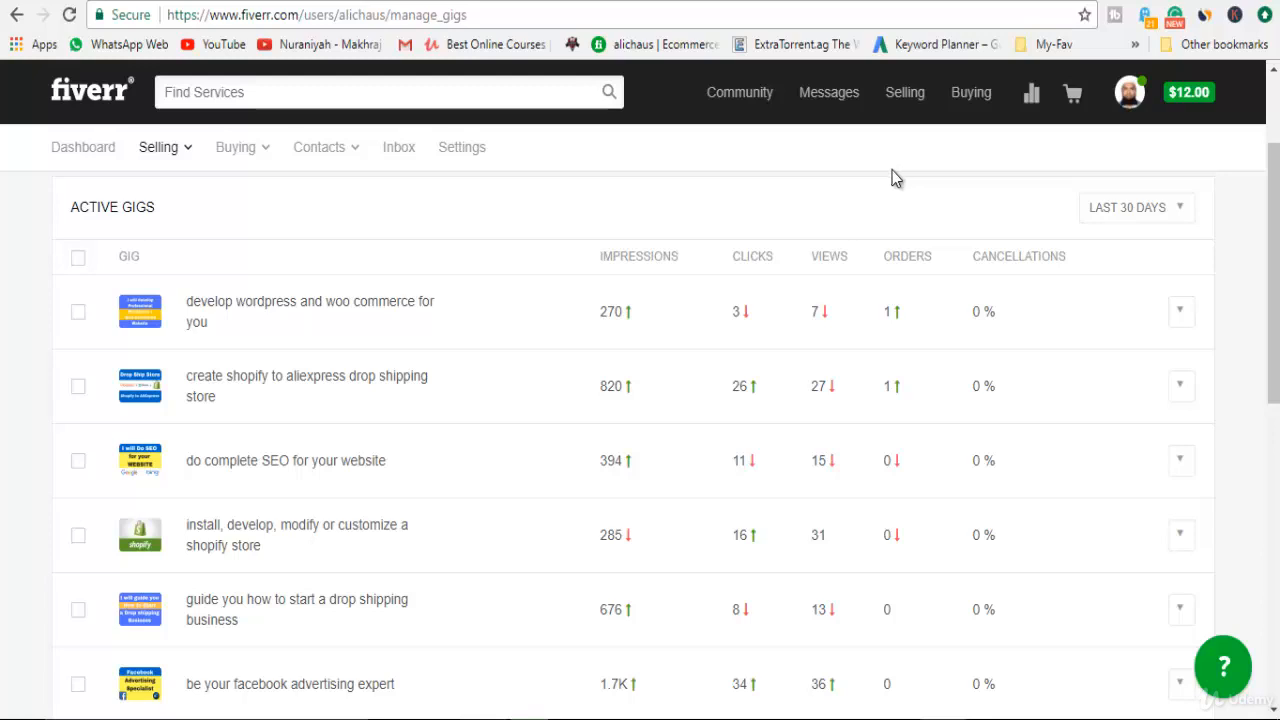
- Open the most recent buyer conversation from the inbox and place the cursor in its reply box
click(834, 100)
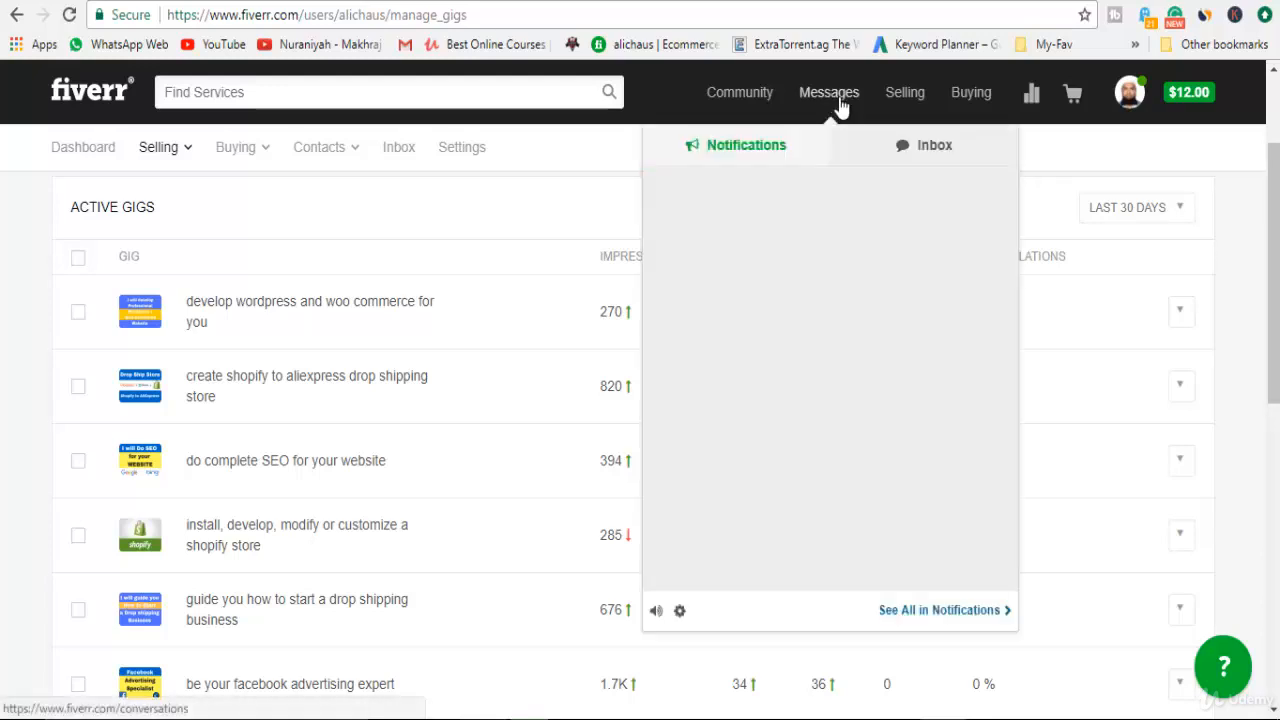
click(899, 147)
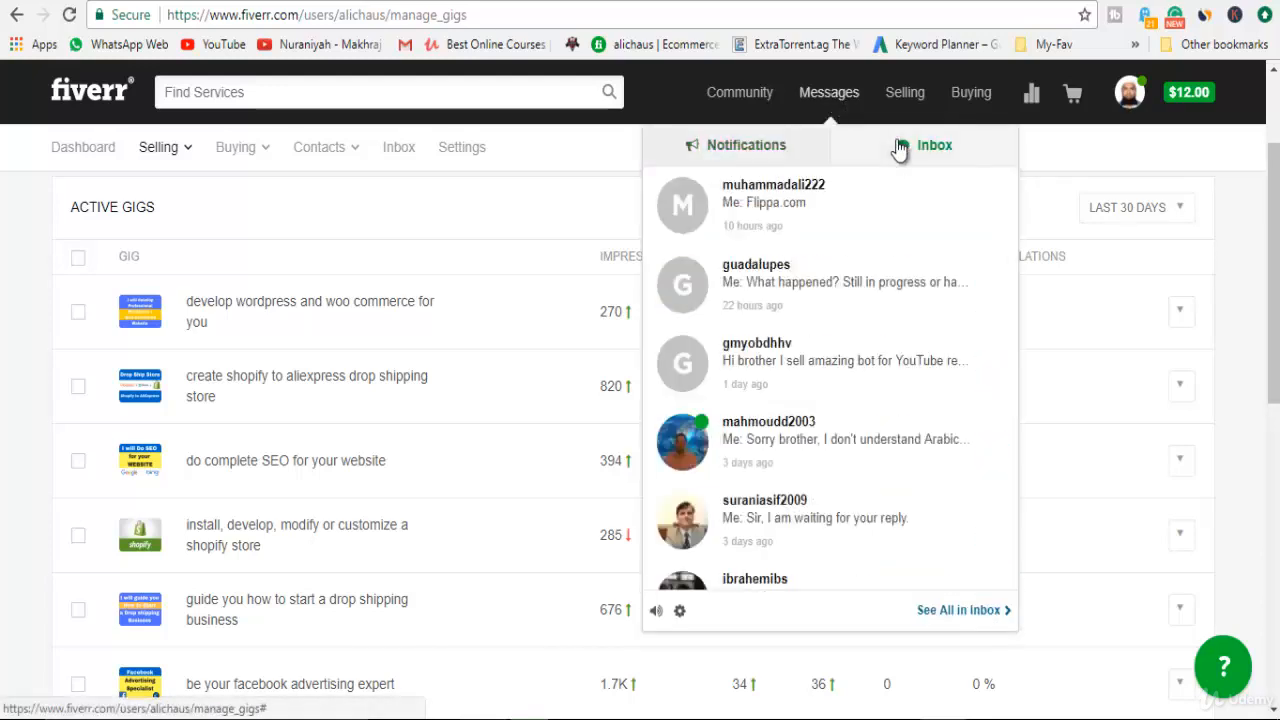
click(788, 203)
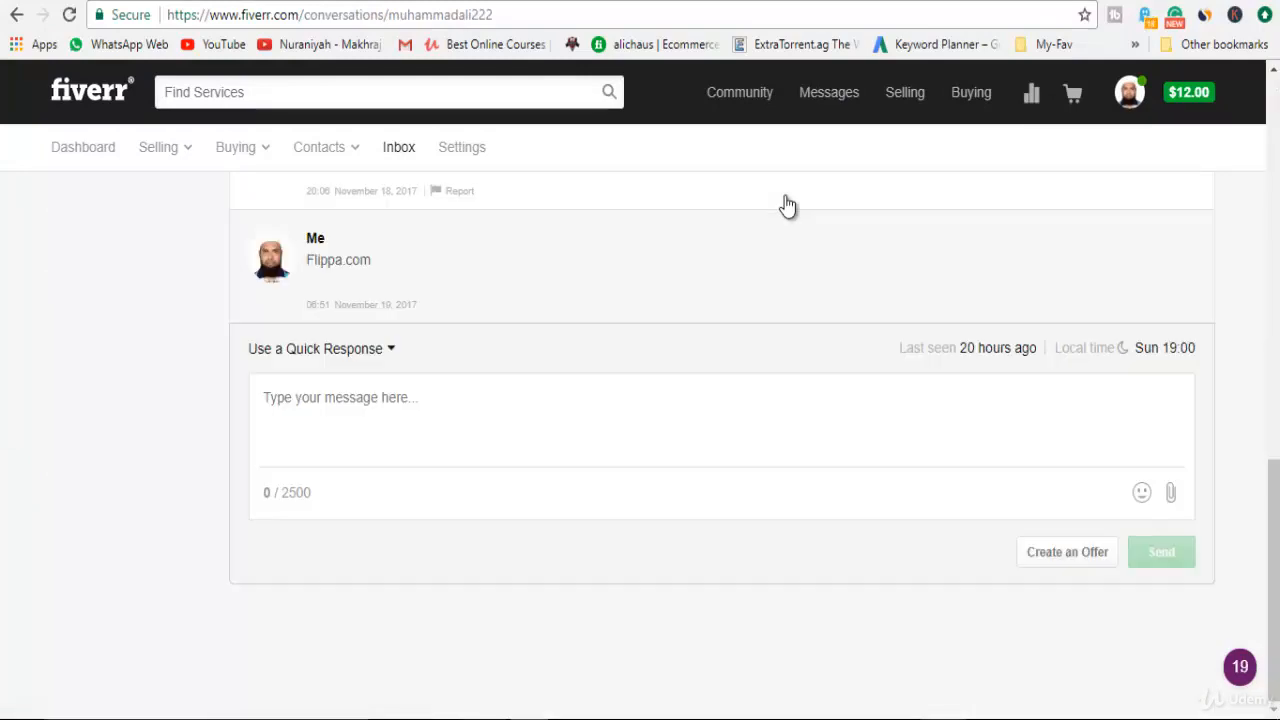
click(620, 414)
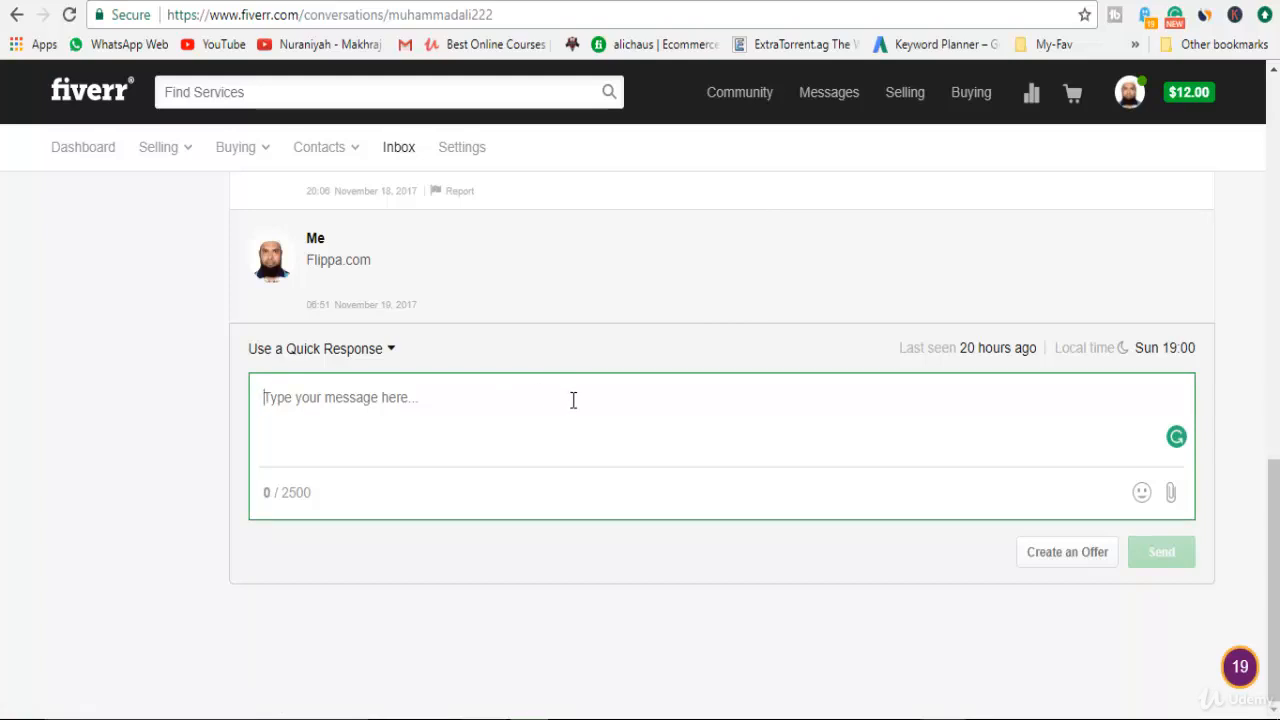
- Start a custom offer in the conversation based on the gig "I will develop wordpress and woo commerce for you"
click(1069, 556)
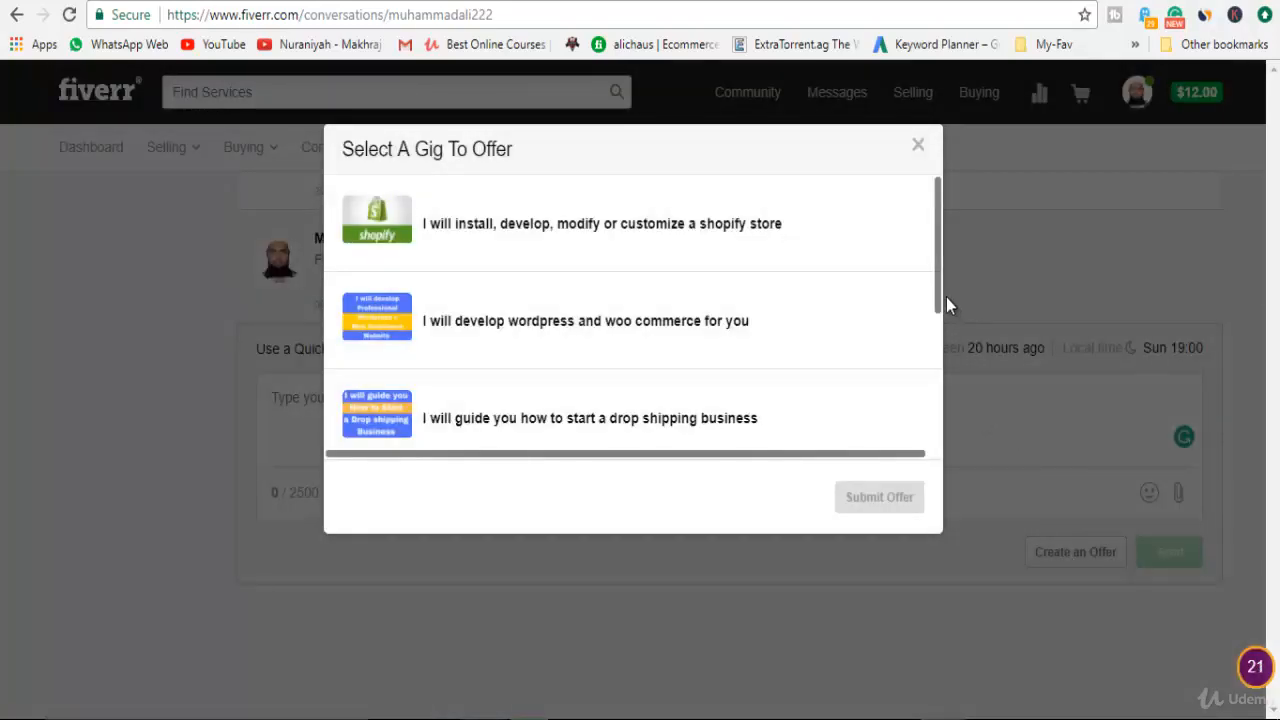
drag(937, 272, 939, 298)
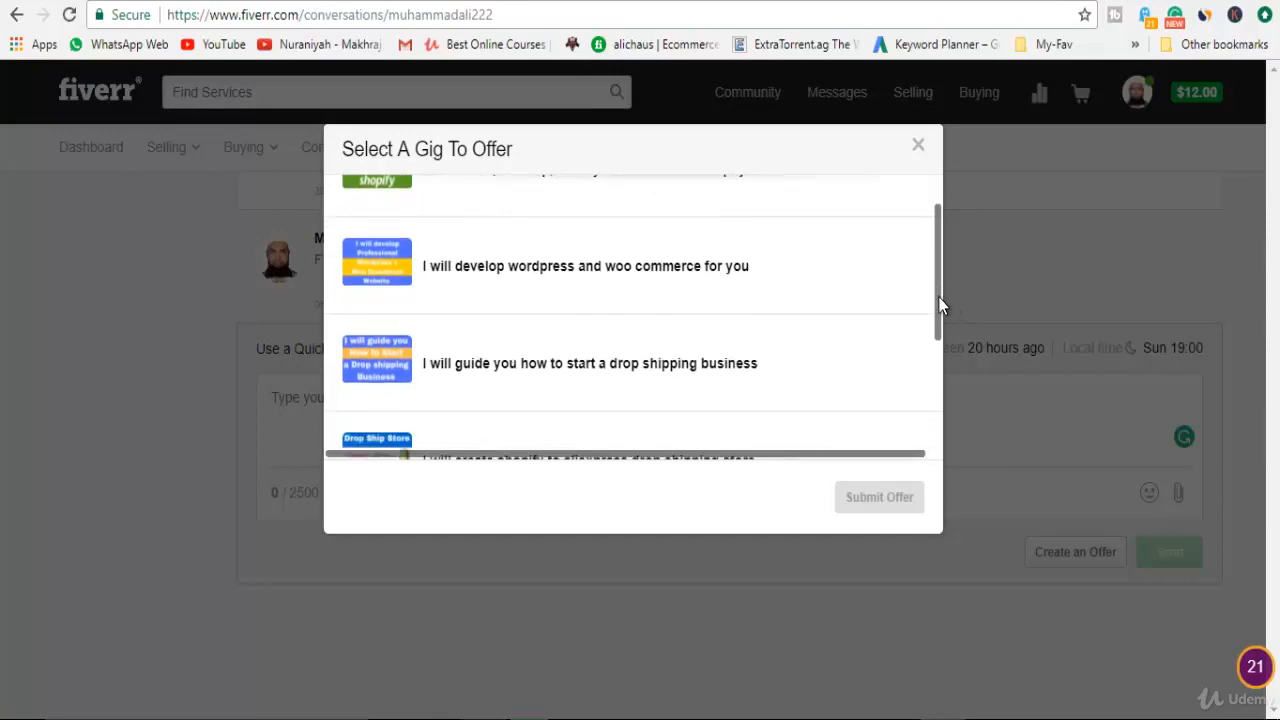
click(670, 272)
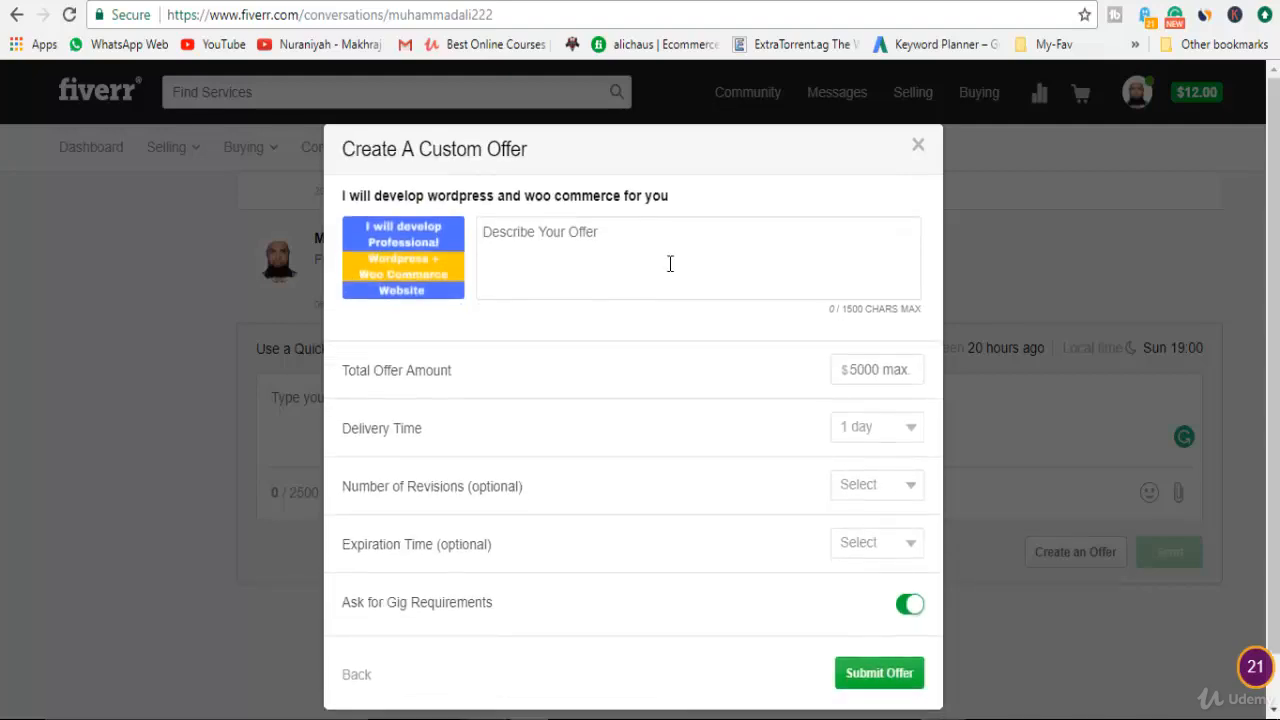
- Describe the offer as "I will give you a wordpress website along with domain name and hosting."
click(589, 234)
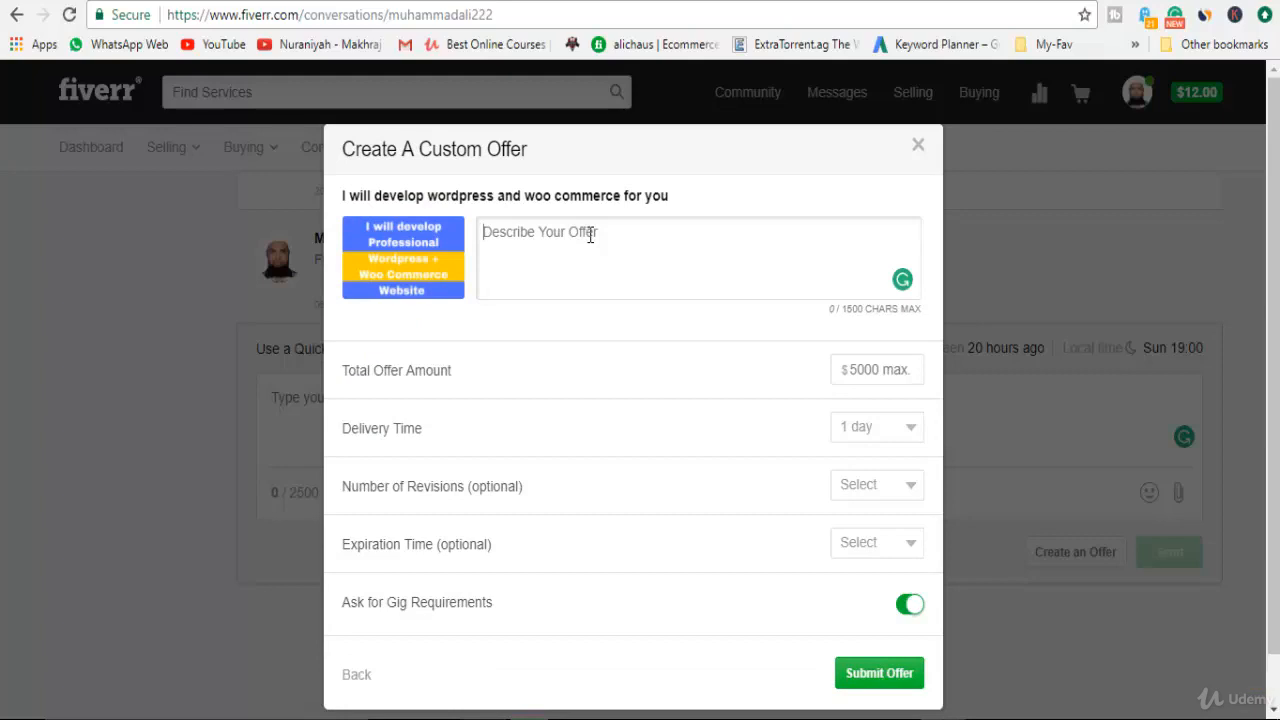
text(I will give your)
key(BackSpace)
text(a wordpress we)
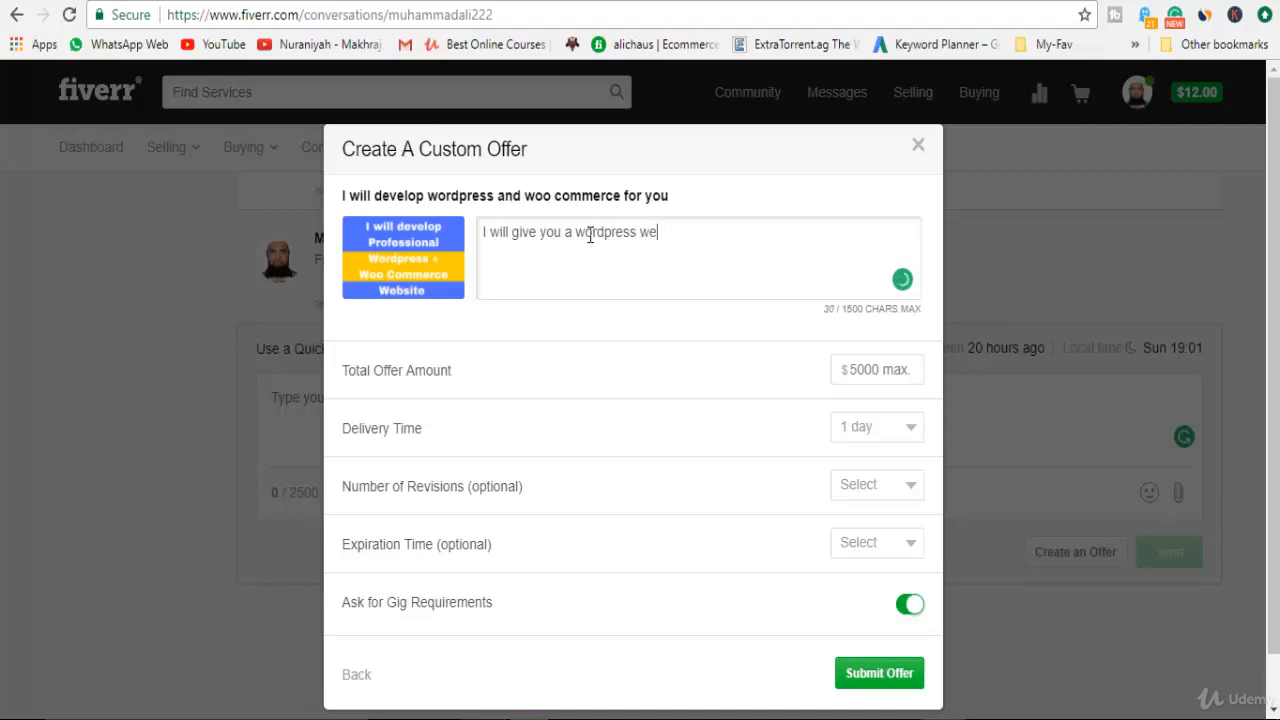
text(bsite alogi)
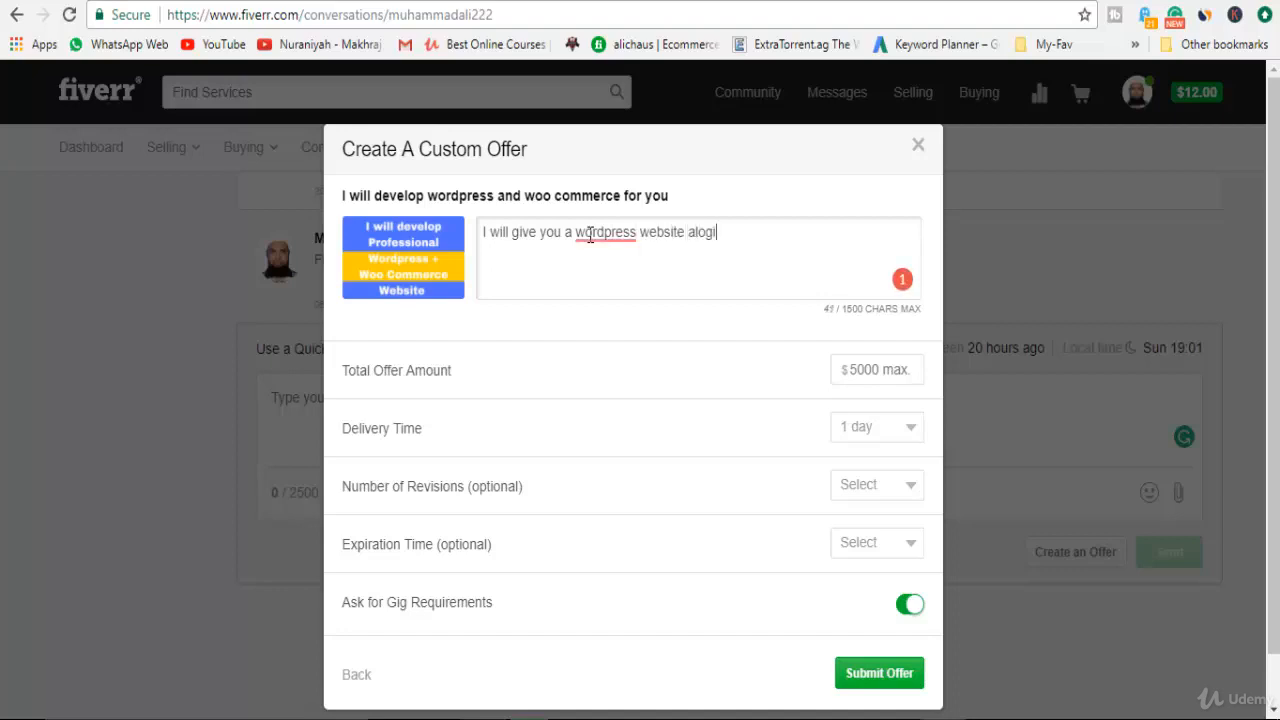
key(BackSpace)
key(BackSpace)
text(ng with domain )
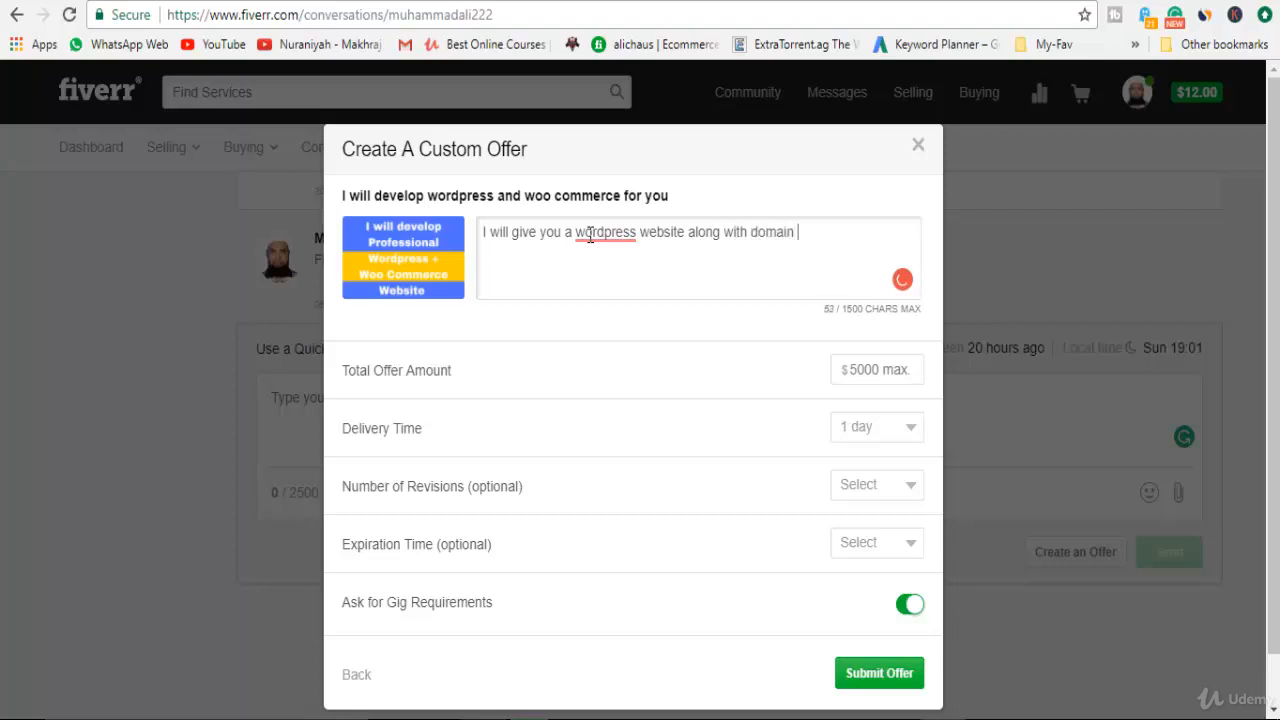
text(name and hosti)
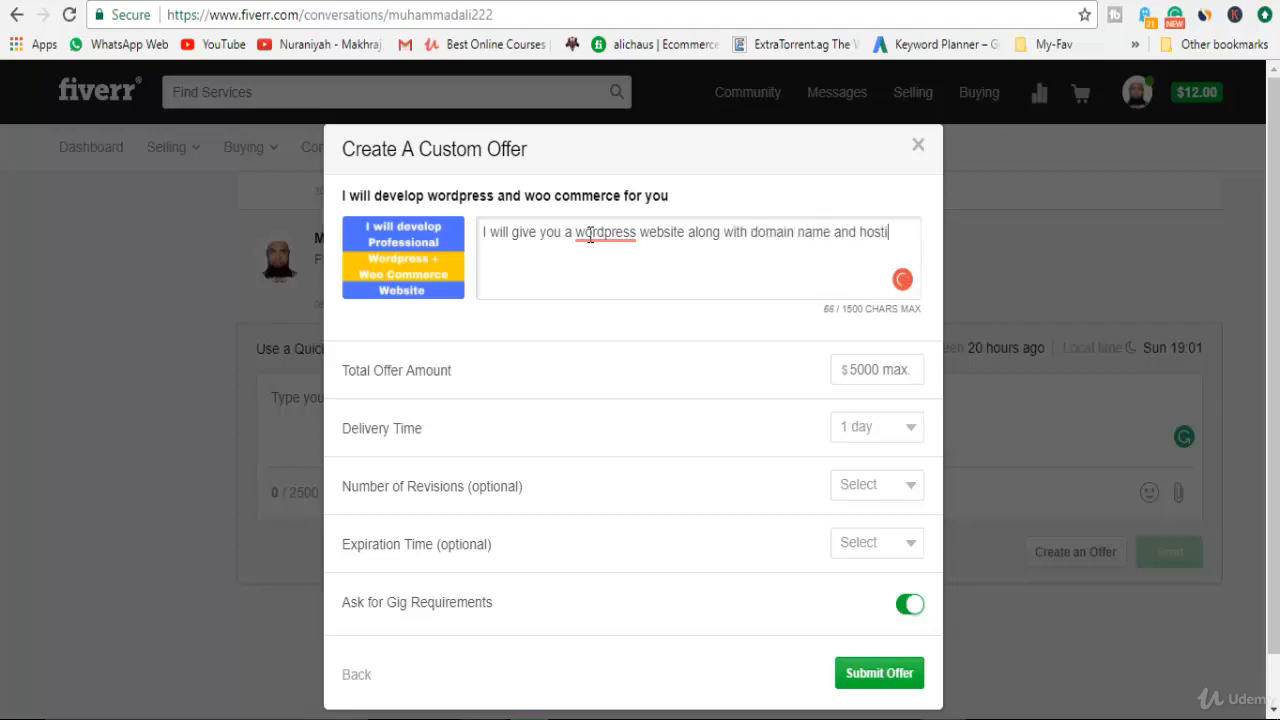
text(ng.)
- Set the total offer amount to $90 and extend the end of the description with "for one year."
click(867, 369)
text(90)
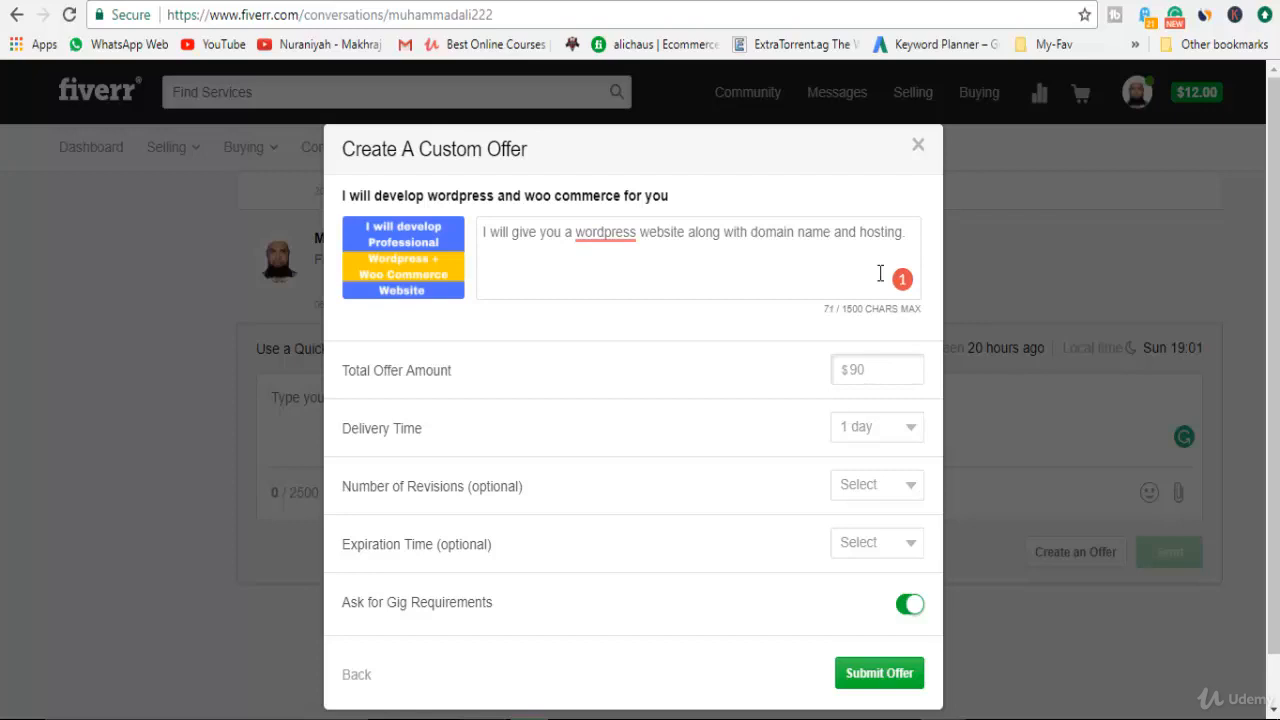
click(911, 236)
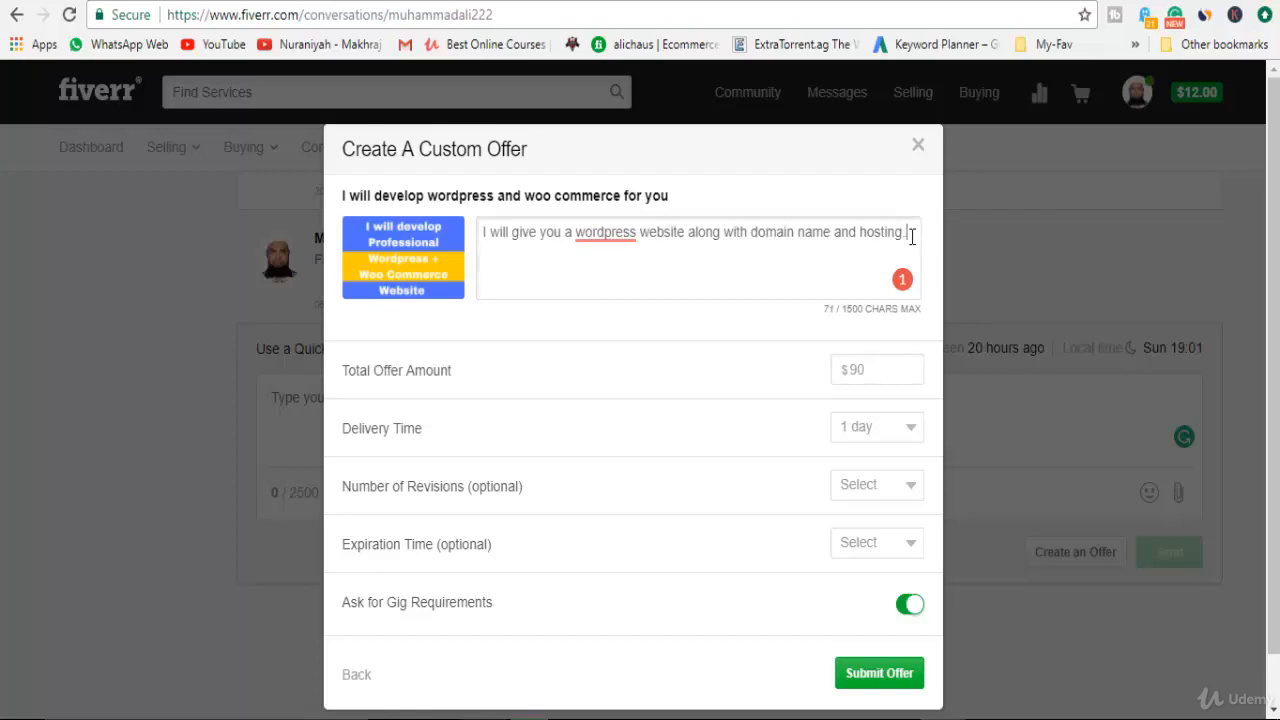
key(BackSpace)
text(for one year.)
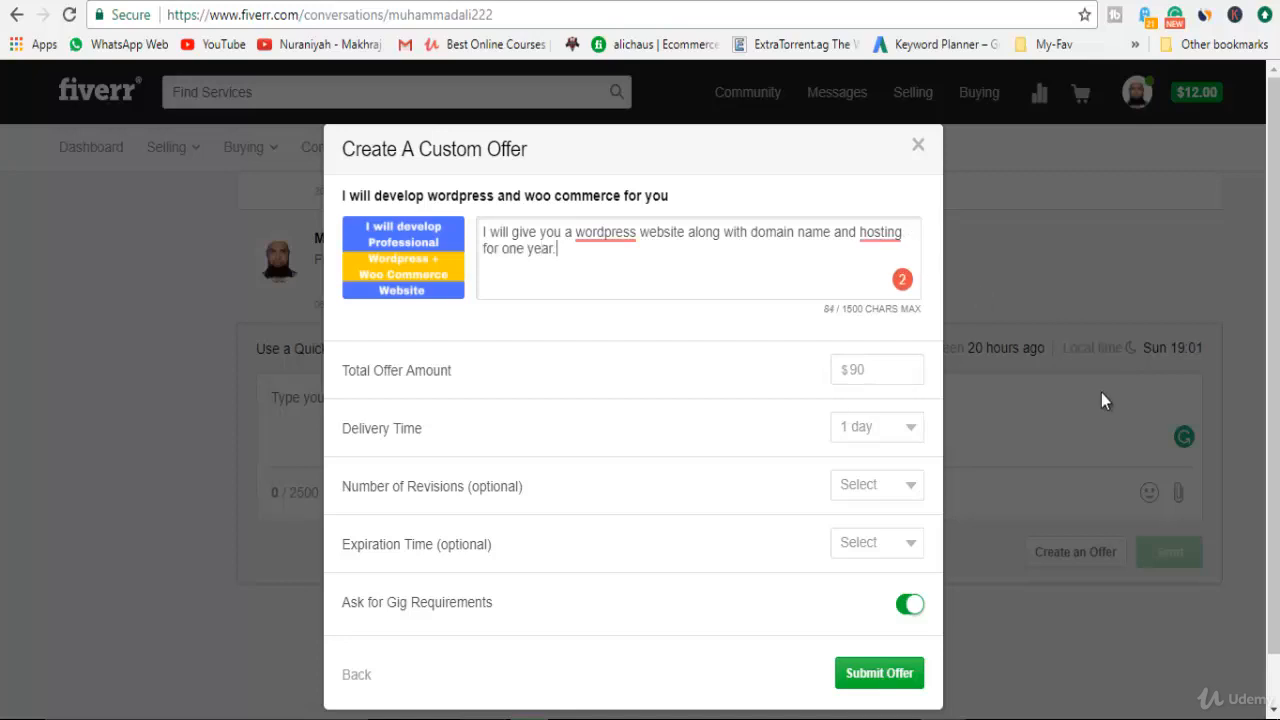
- Set the offer's delivery time to 7 days and its number of revisions to unlimited
click(897, 425)
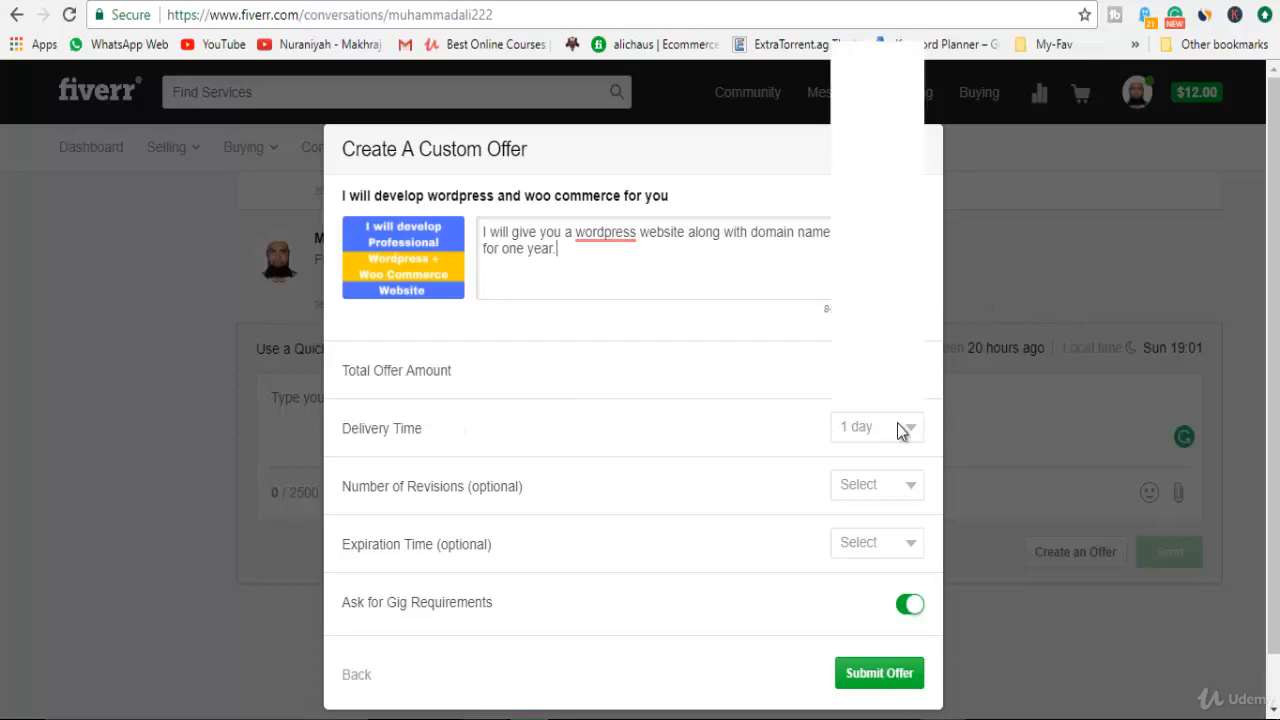
click(862, 161)
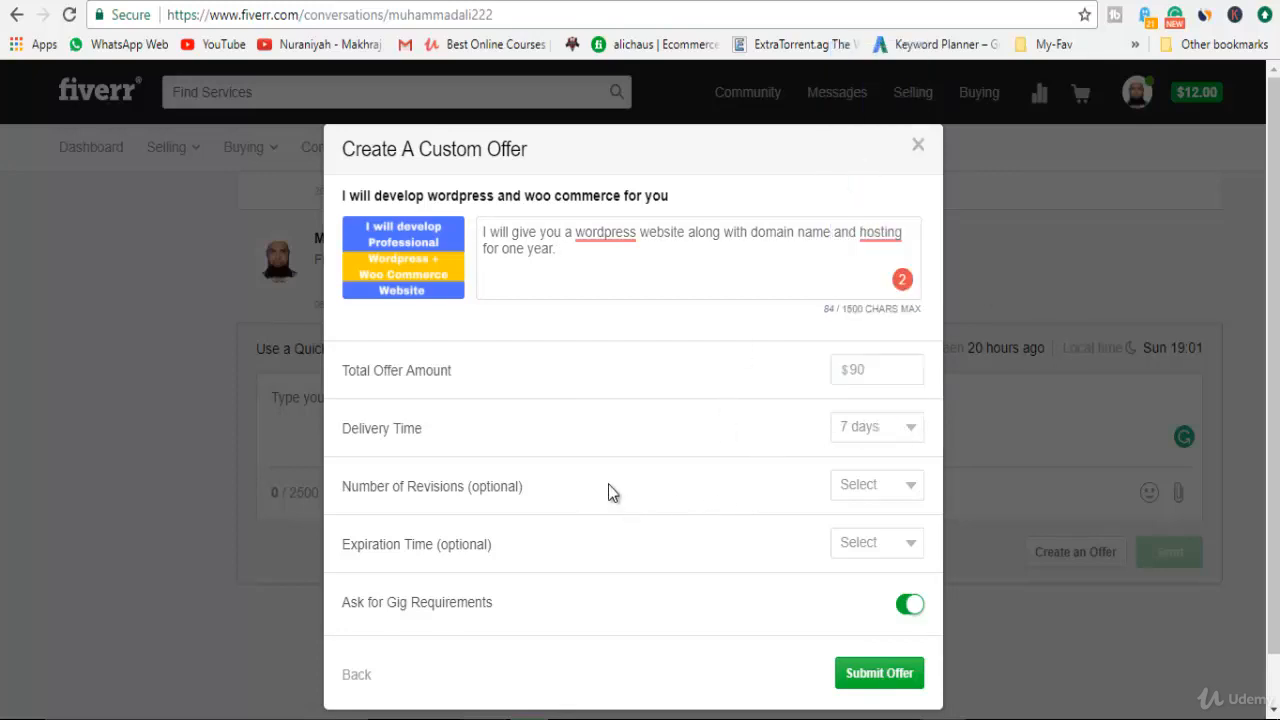
click(883, 482)
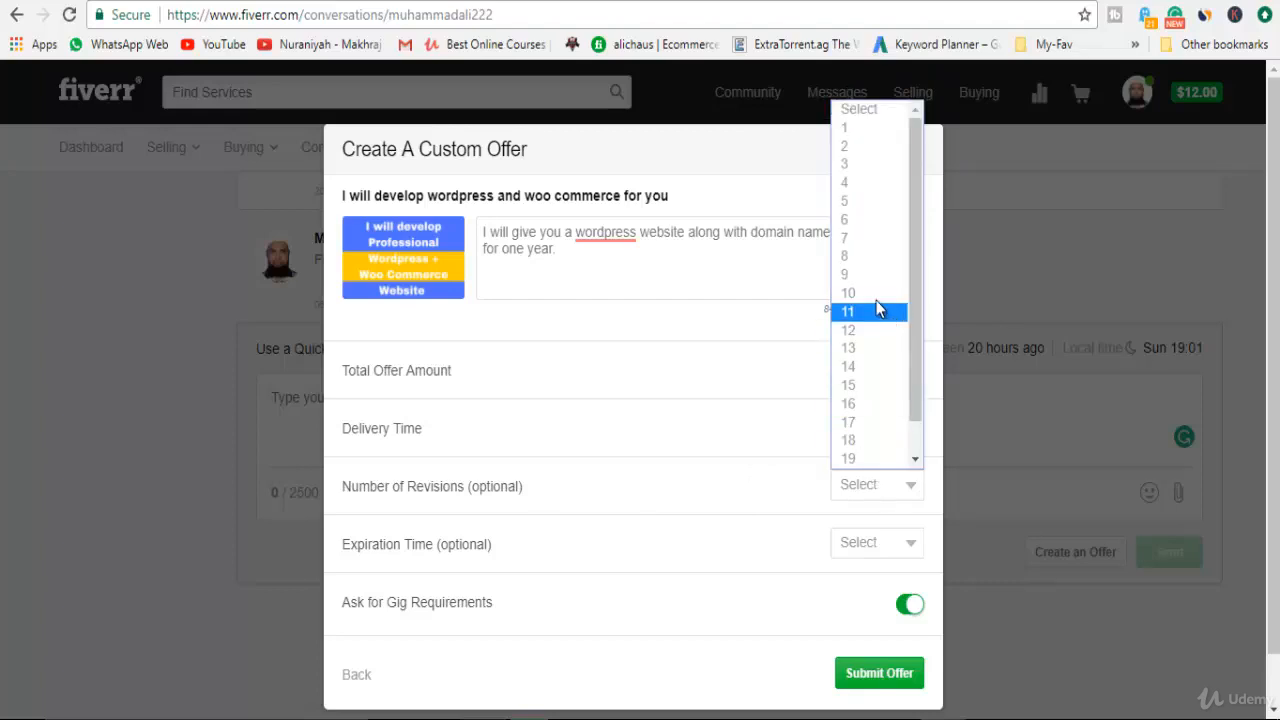
click(857, 168)
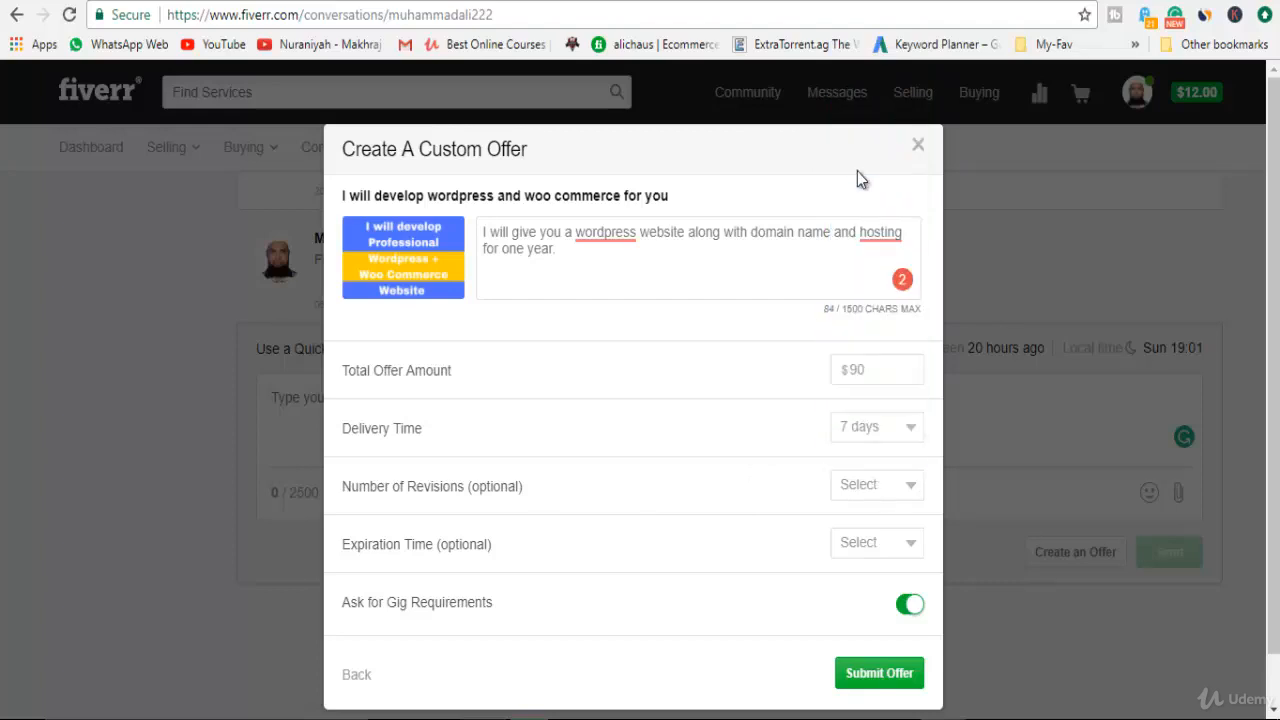
click(889, 490)
drag(915, 319, 911, 436)
click(890, 456)
click(585, 250)
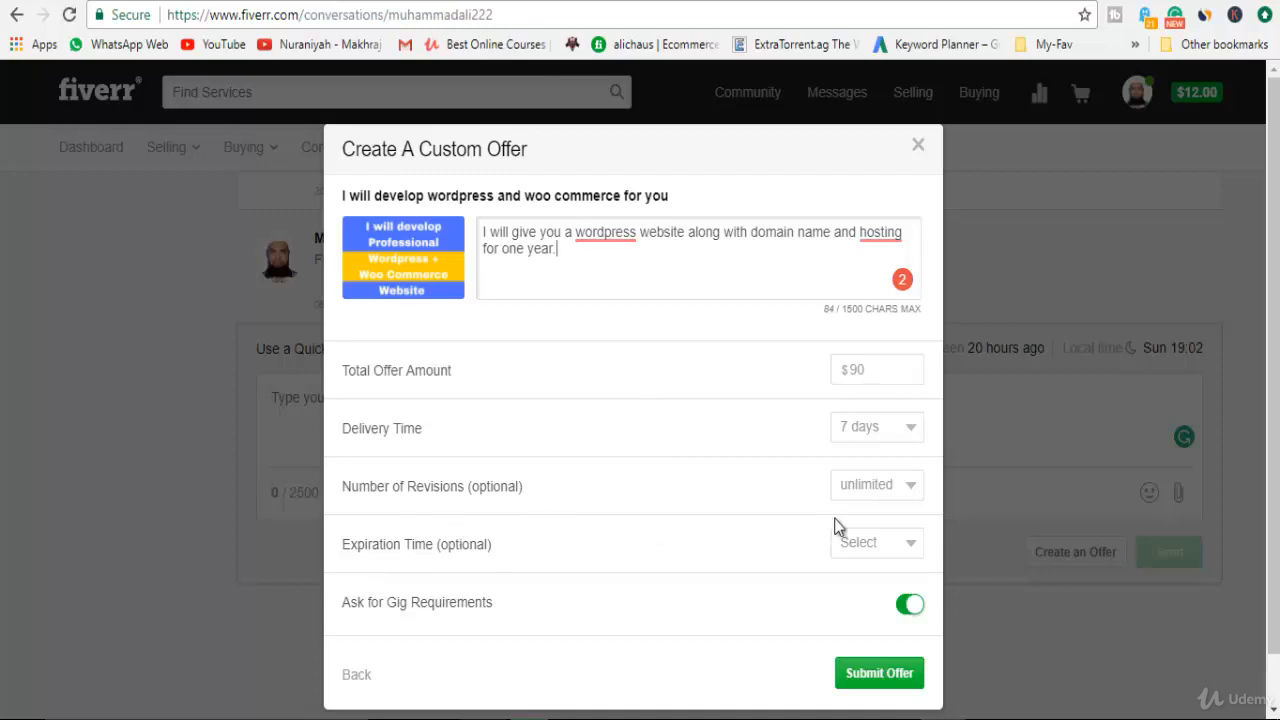
- Check the expiration time choices without picking one, and submit the custom offer to the buyer
click(893, 553)
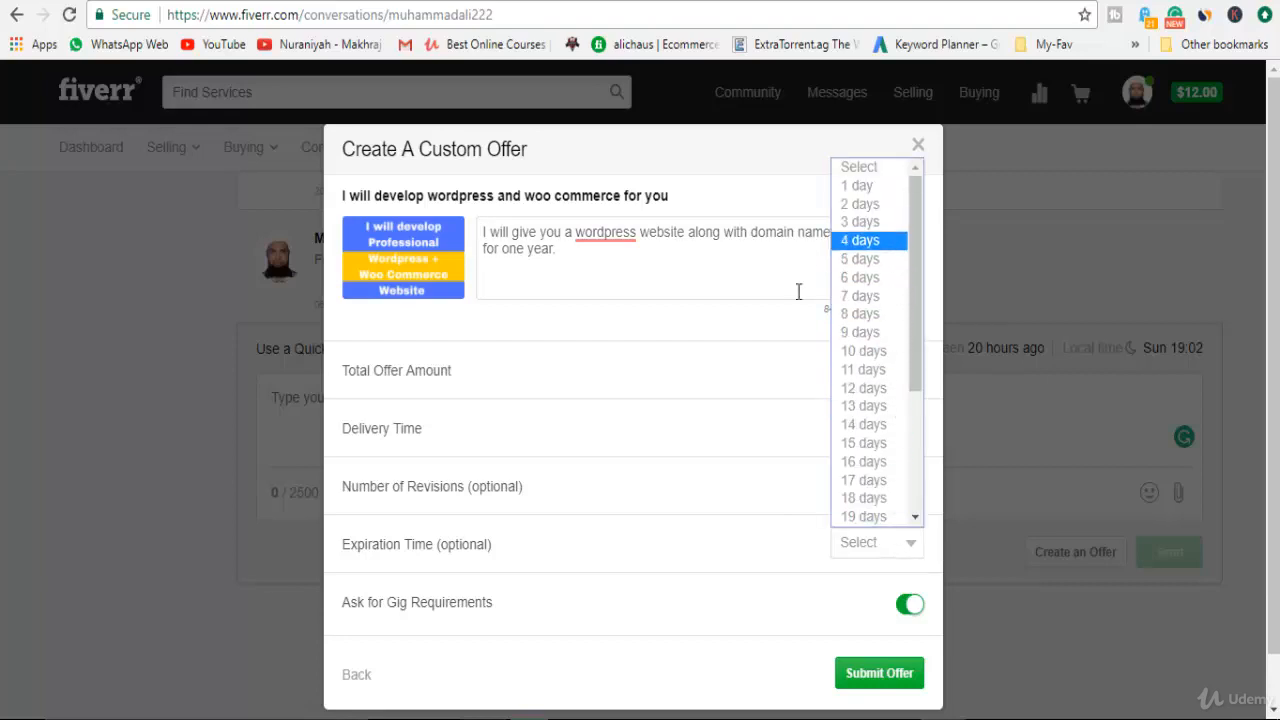
click(757, 400)
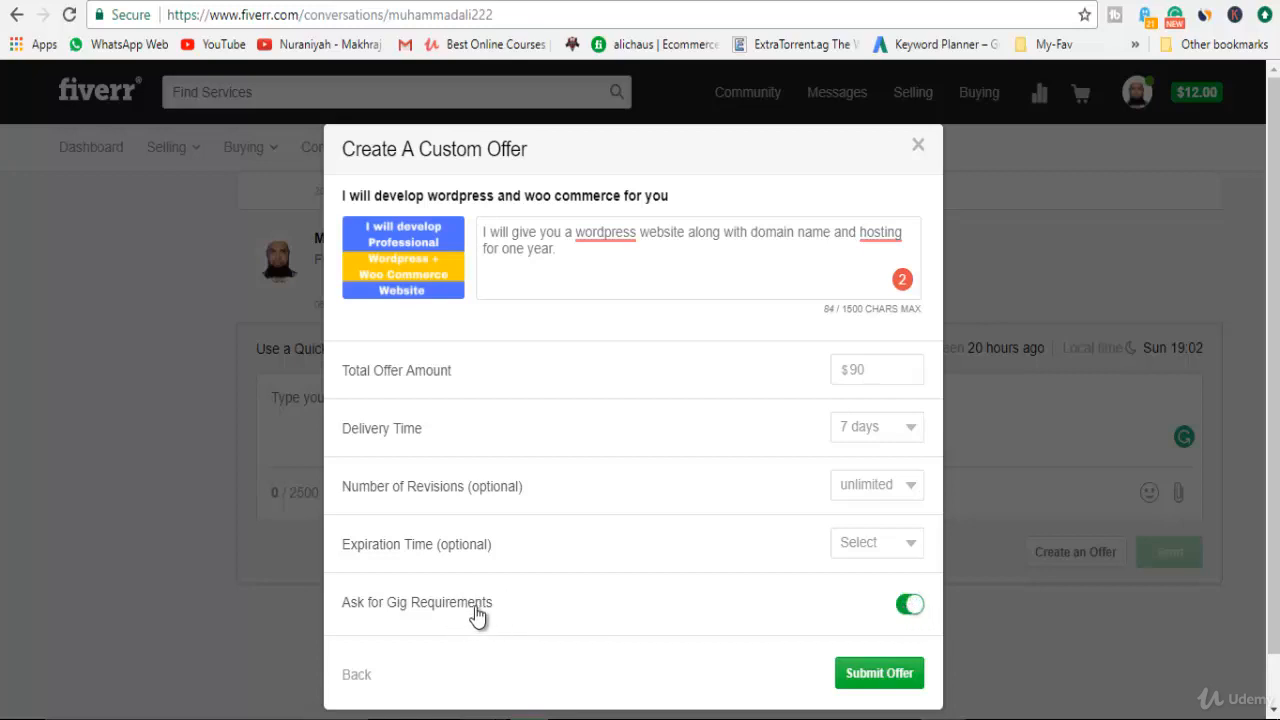
click(910, 592)
click(889, 677)
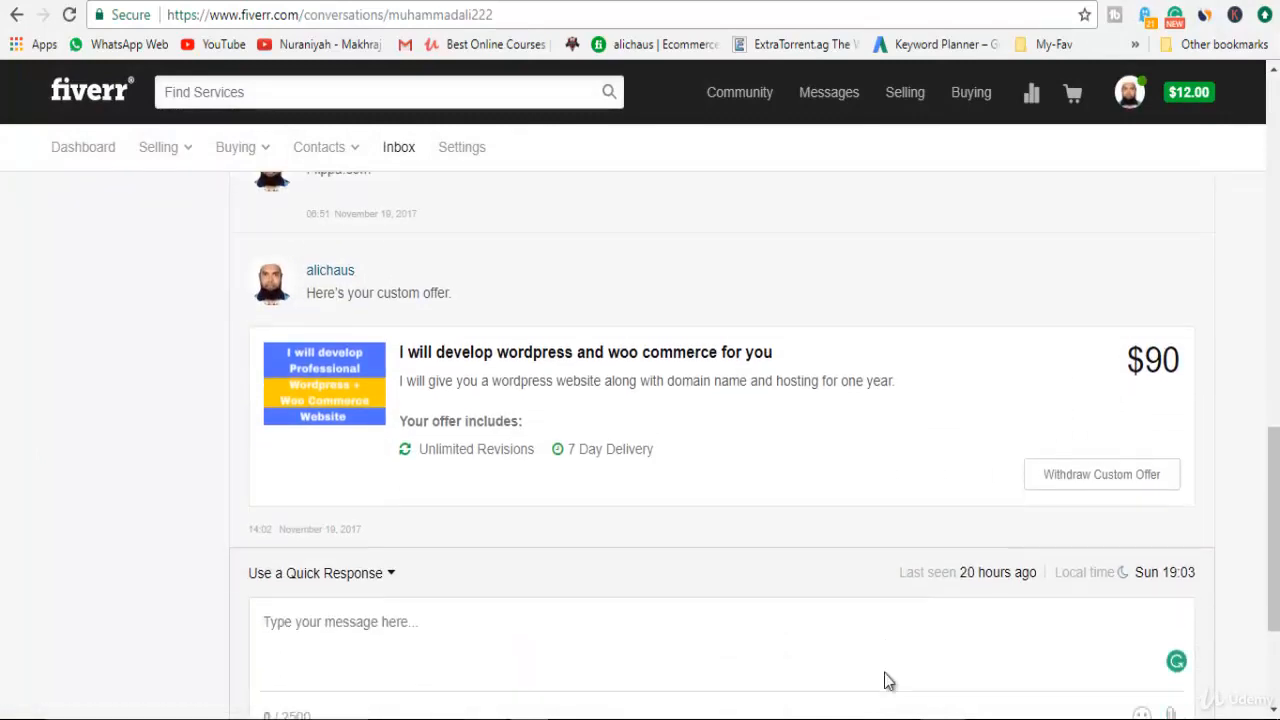
- Review the sent custom offer in the conversation and withdraw it
scroll(884, 681, down, 1)
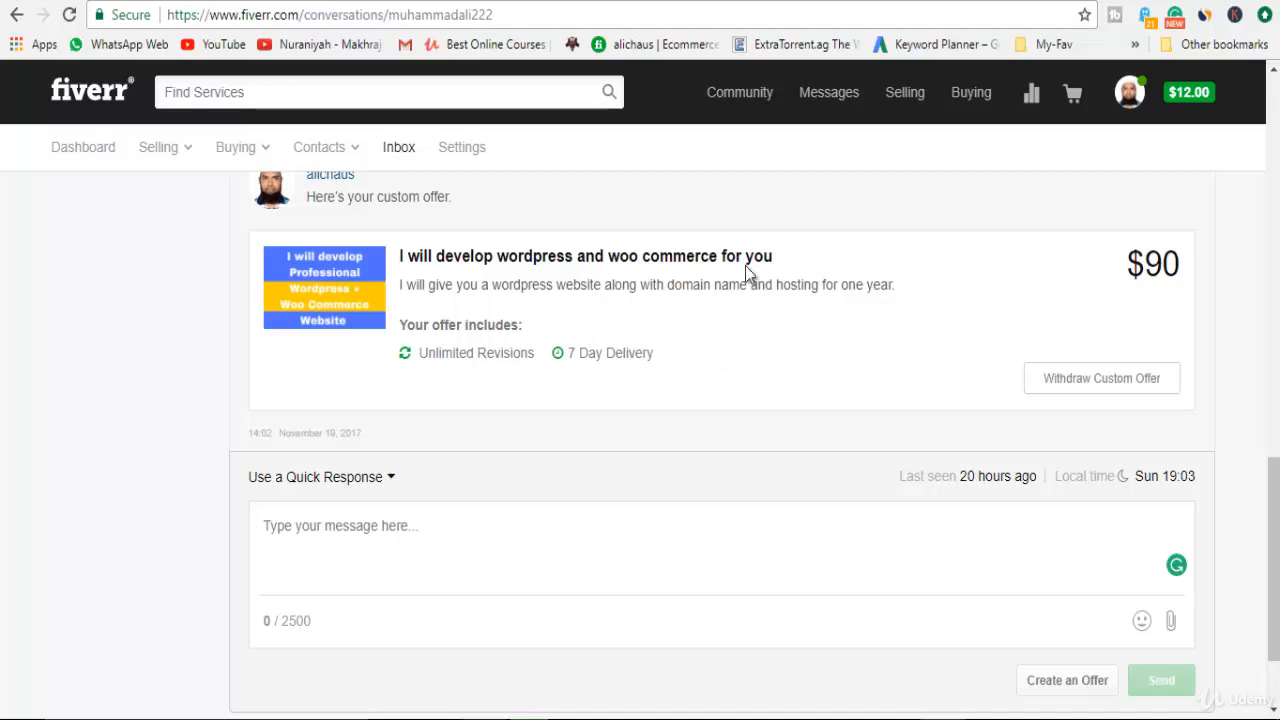
double_click(1168, 258)
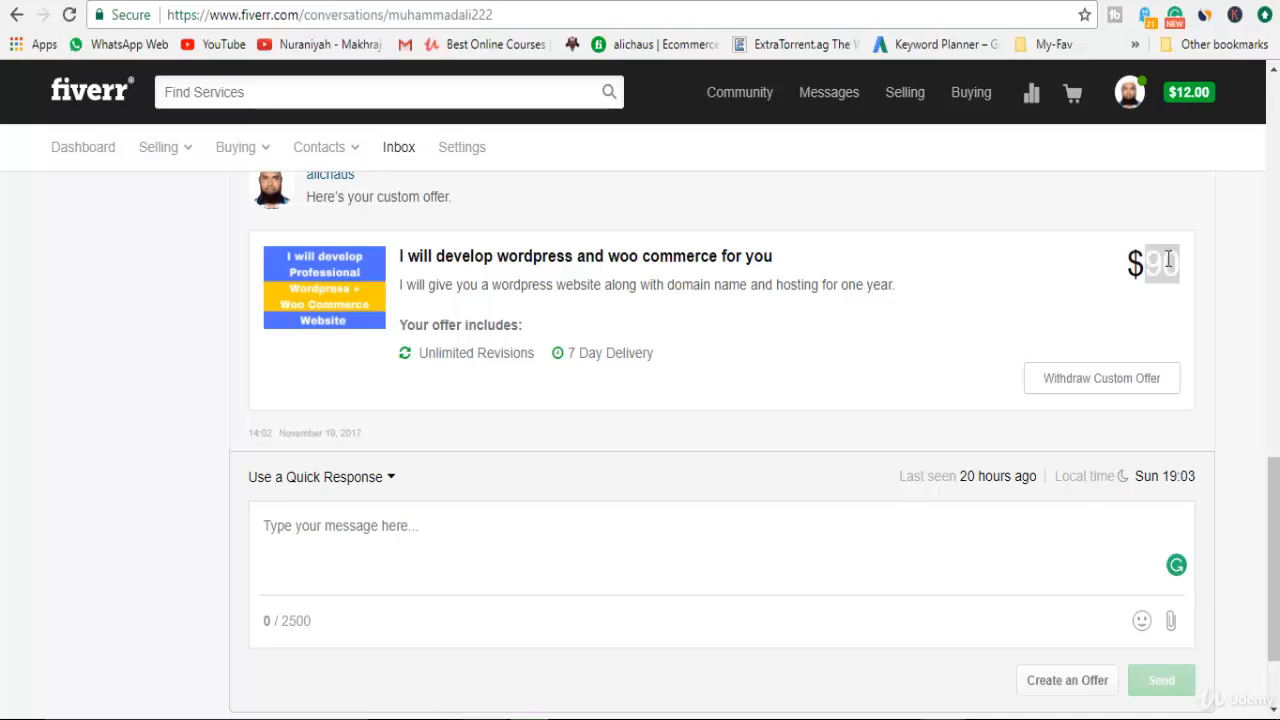
click(1262, 265)
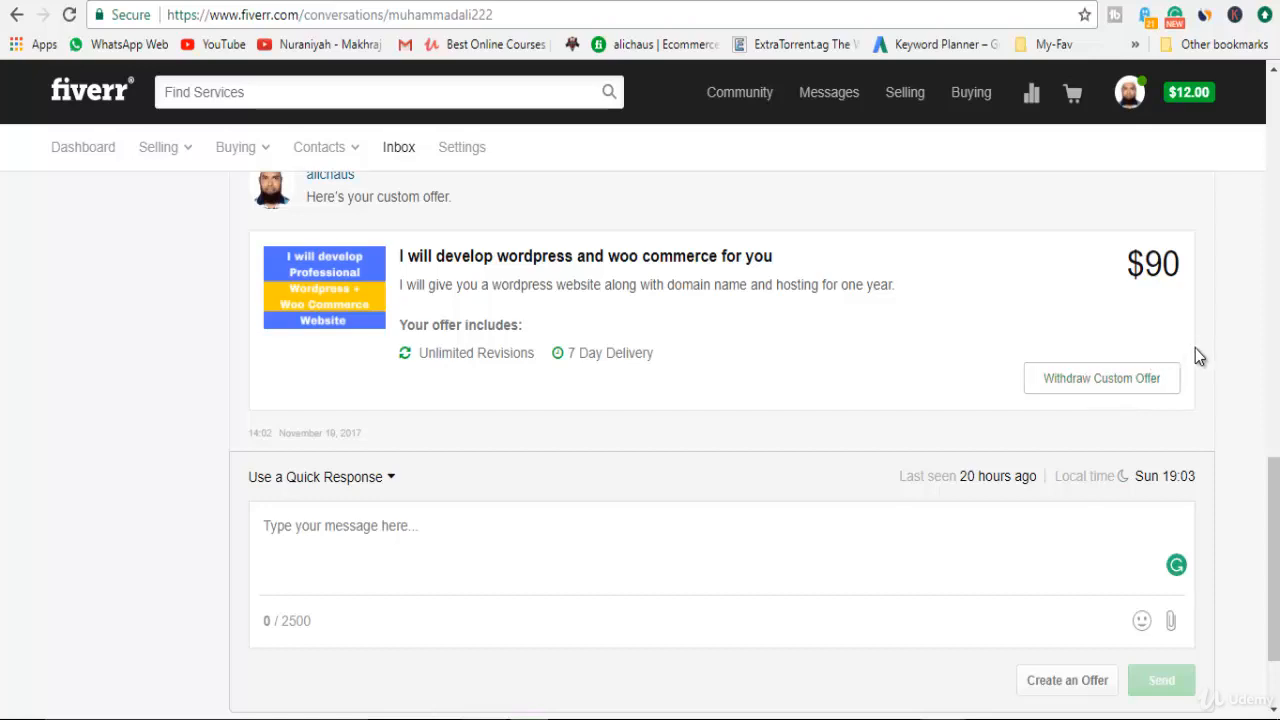
click(1100, 385)
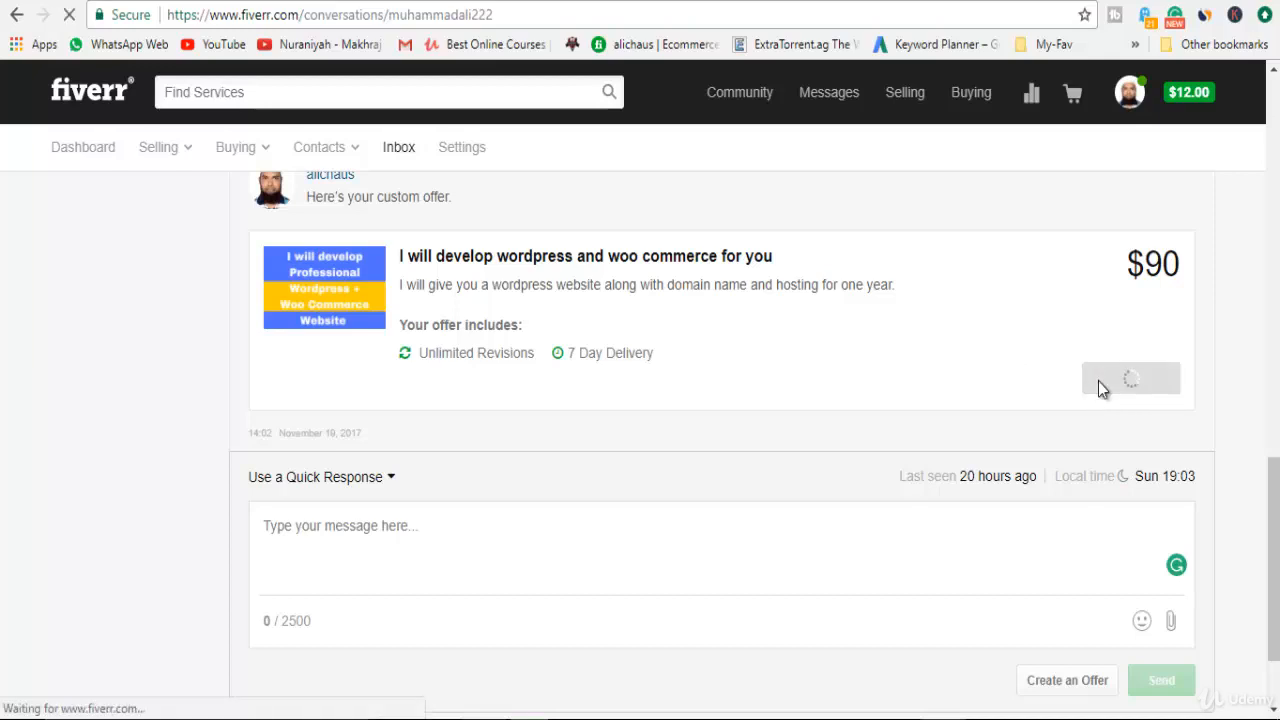